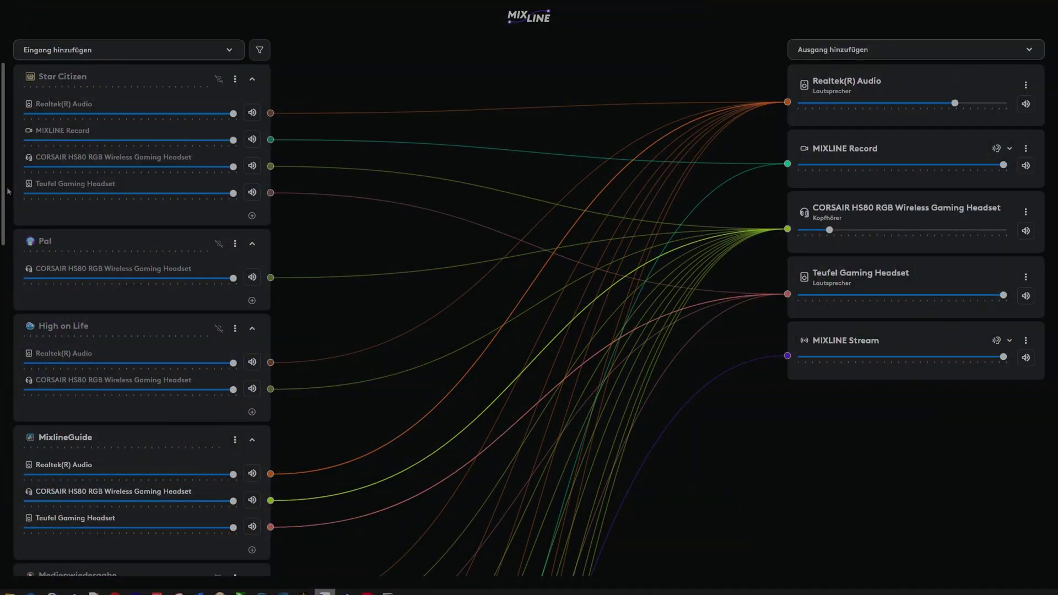
scroll(8, 191, down, 1)
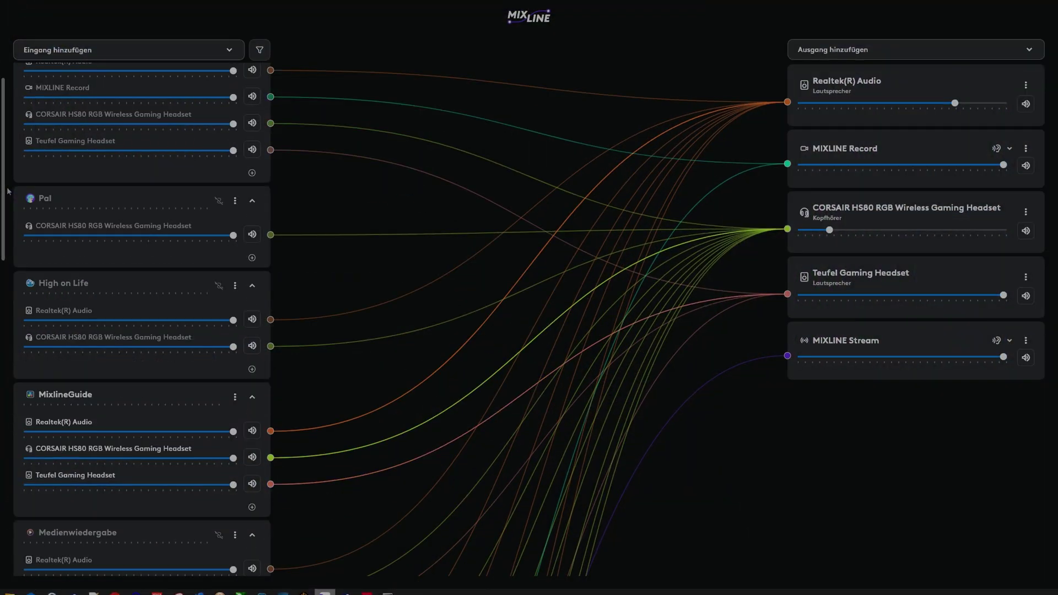
scroll(7, 191, down, 1)
scroll(7, 191, down, 2)
scroll(7, 191, down, 1)
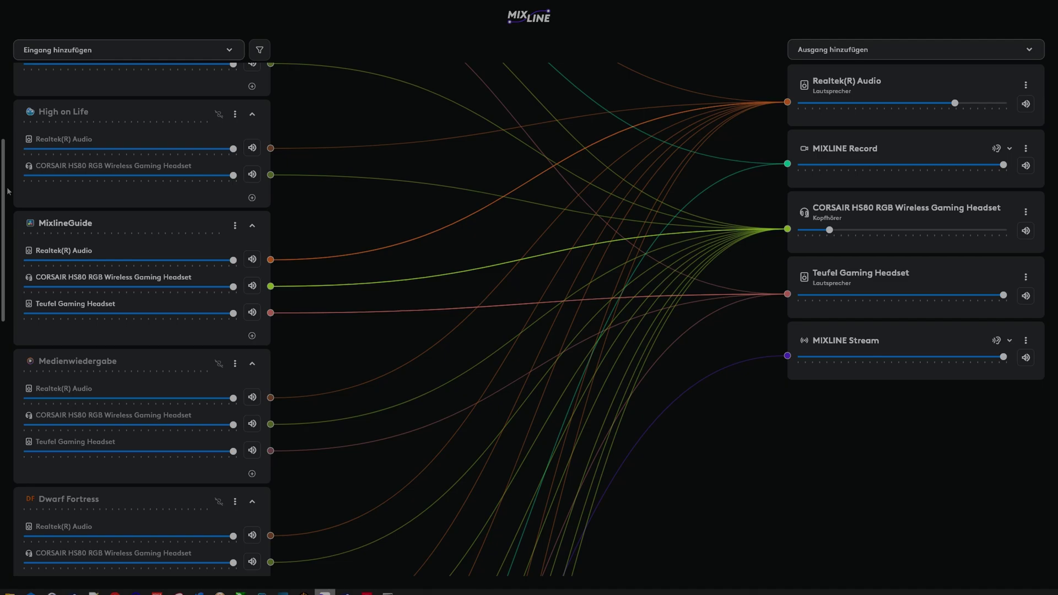
scroll(8, 192, down, 1)
scroll(8, 191, down, 1)
scroll(8, 190, down, 1)
scroll(8, 190, down, 1)
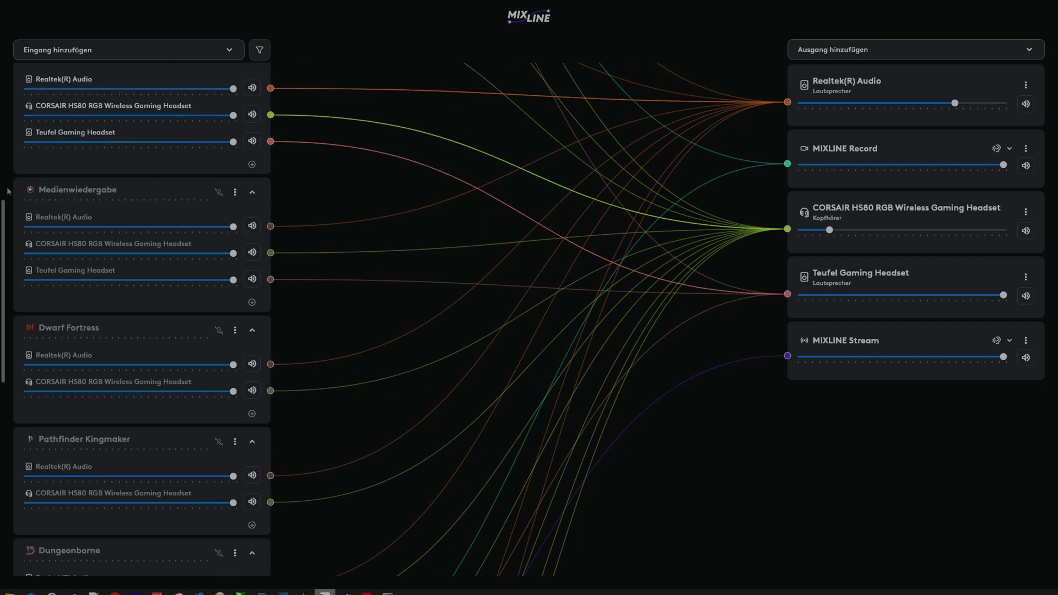
scroll(8, 191, down, 1)
scroll(8, 191, down, 1)
scroll(8, 191, down, 2)
scroll(7, 191, down, 1)
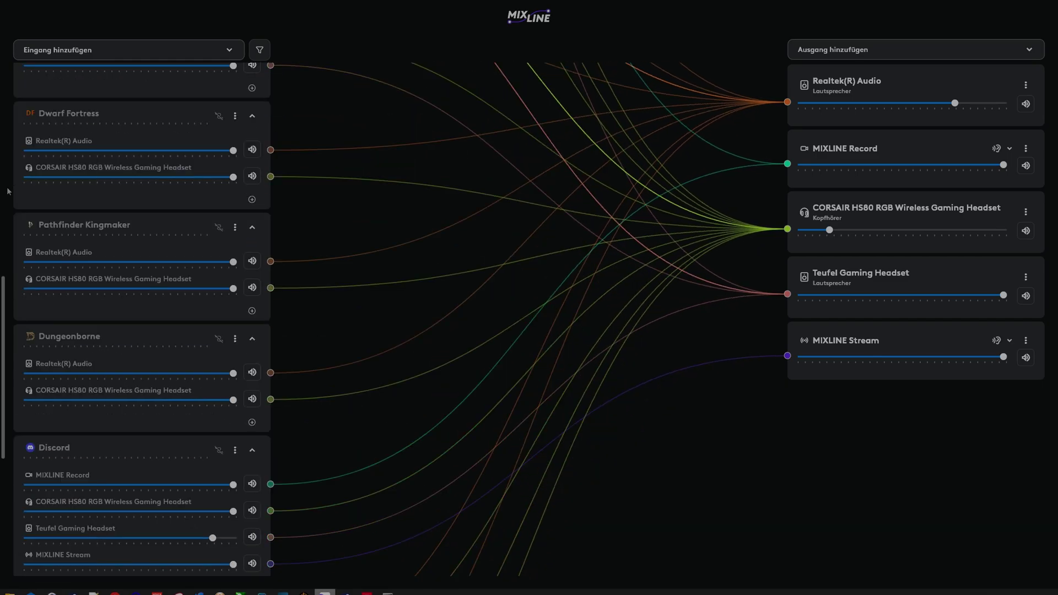
scroll(7, 191, down, 1)
scroll(7, 191, down, 2)
scroll(7, 191, down, 1)
scroll(8, 192, down, 1)
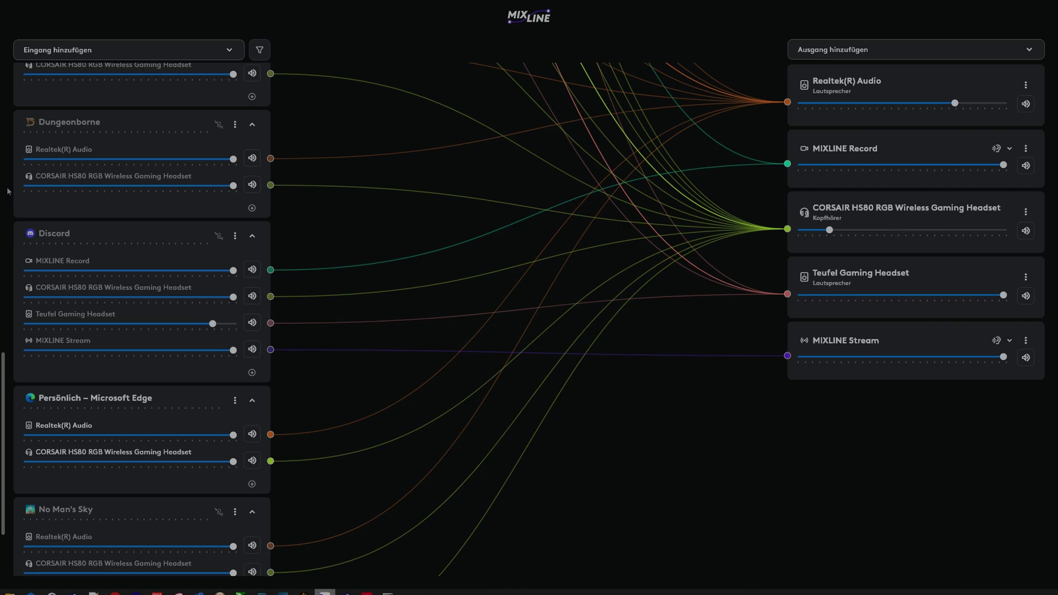
scroll(7, 190, down, 1)
scroll(7, 191, down, 1)
scroll(7, 191, down, 1)
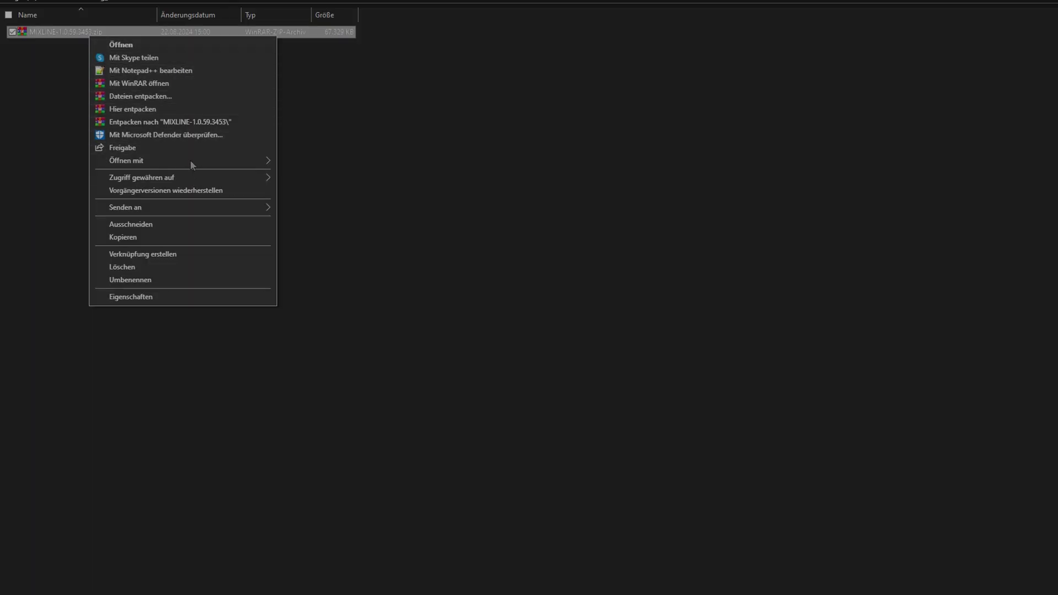
Step: Extract the MIXLINE zip archive in place with 'Hier entpacken'
click(164, 108)
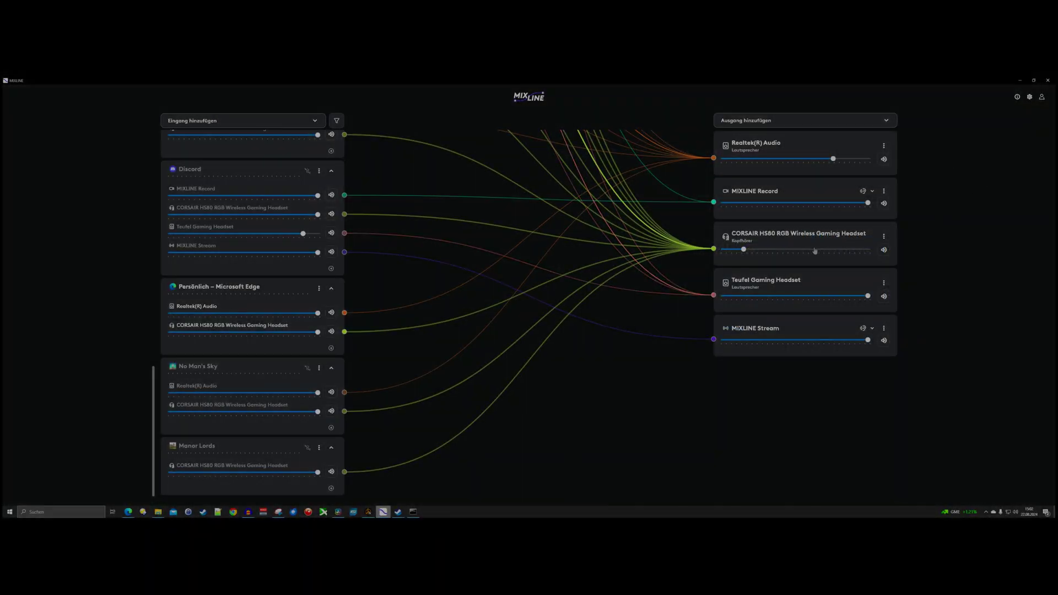
Step: Open the Logitech sign-in page in Edge from MIXLINE's profile icon
click(1042, 98)
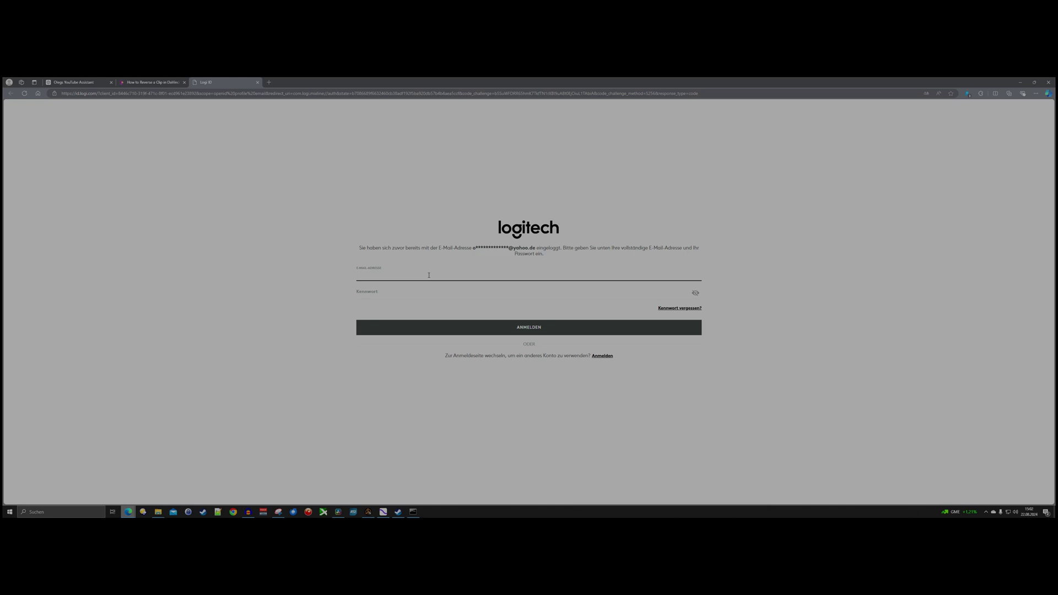
Step: Log in to Logitech ID with the autofilled email and the password
click(403, 288)
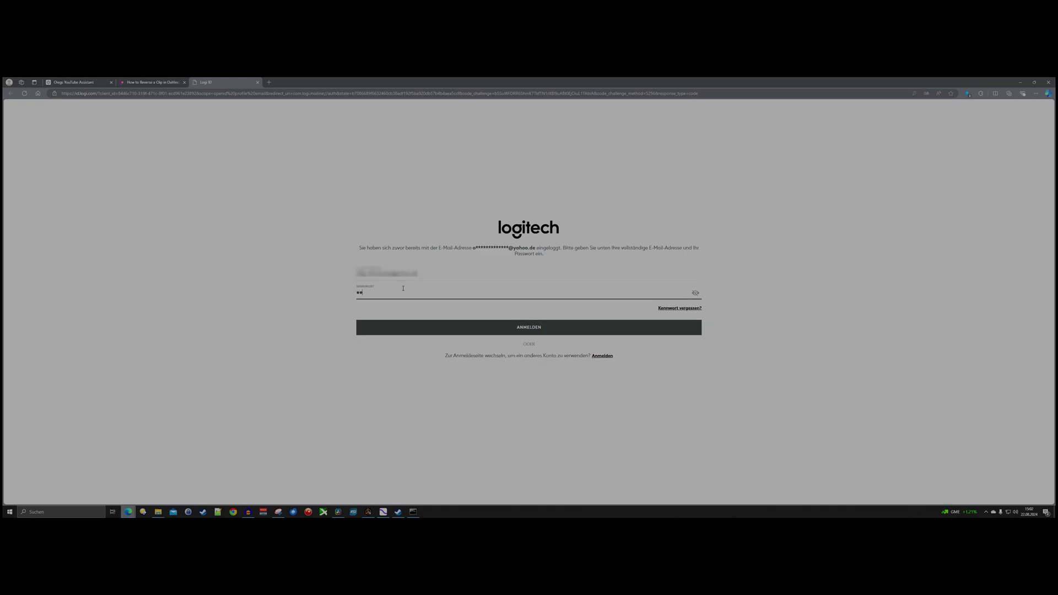
text(******)
key(Return)
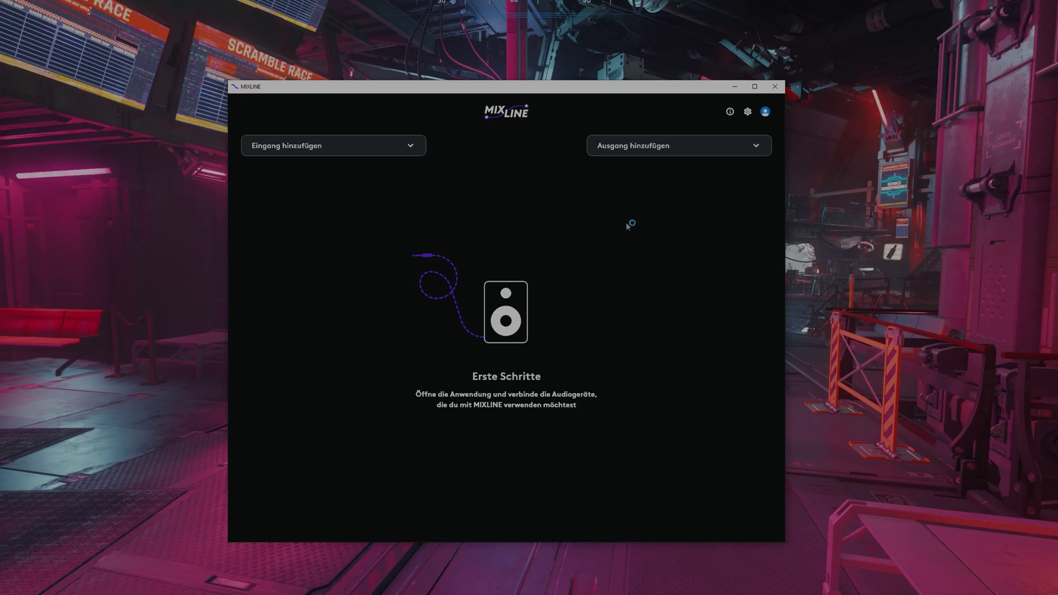
Step: Turn on 'MIXLINE automatisch starten' in MIXLINE's Einstellungen, then close settings
click(765, 112)
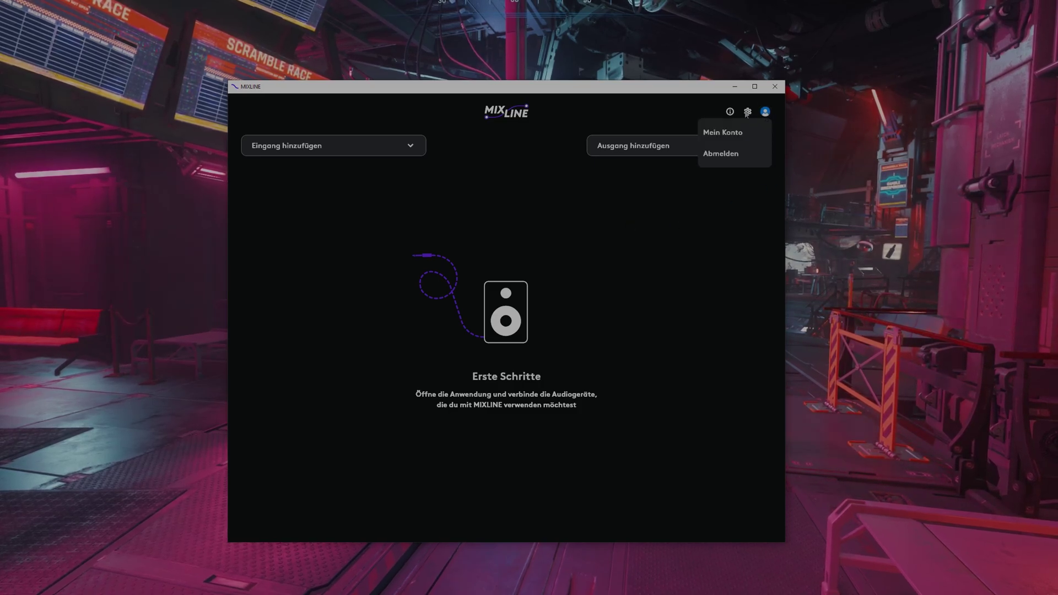
click(747, 111)
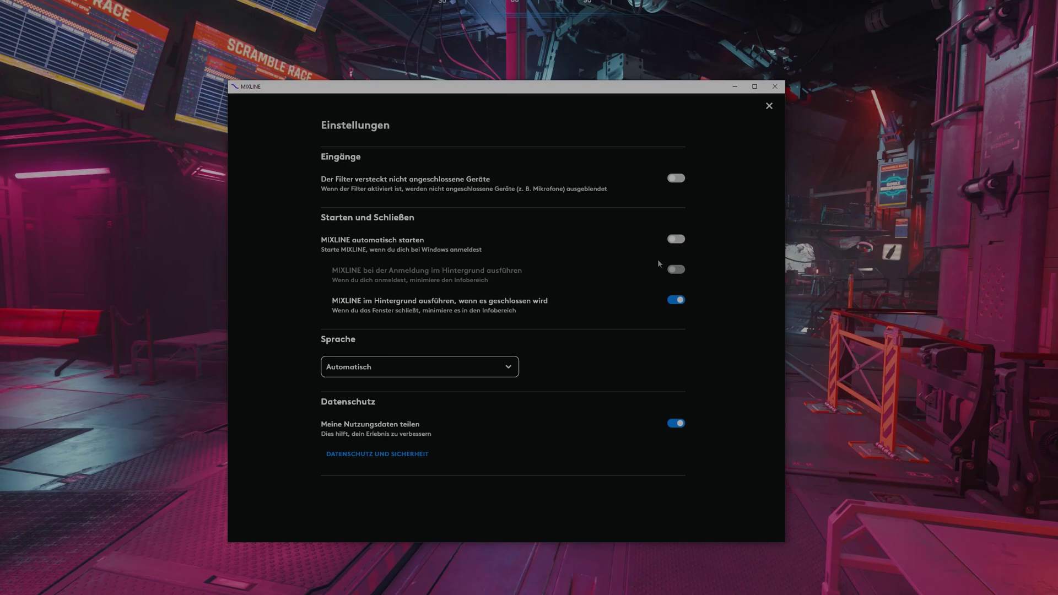
click(677, 239)
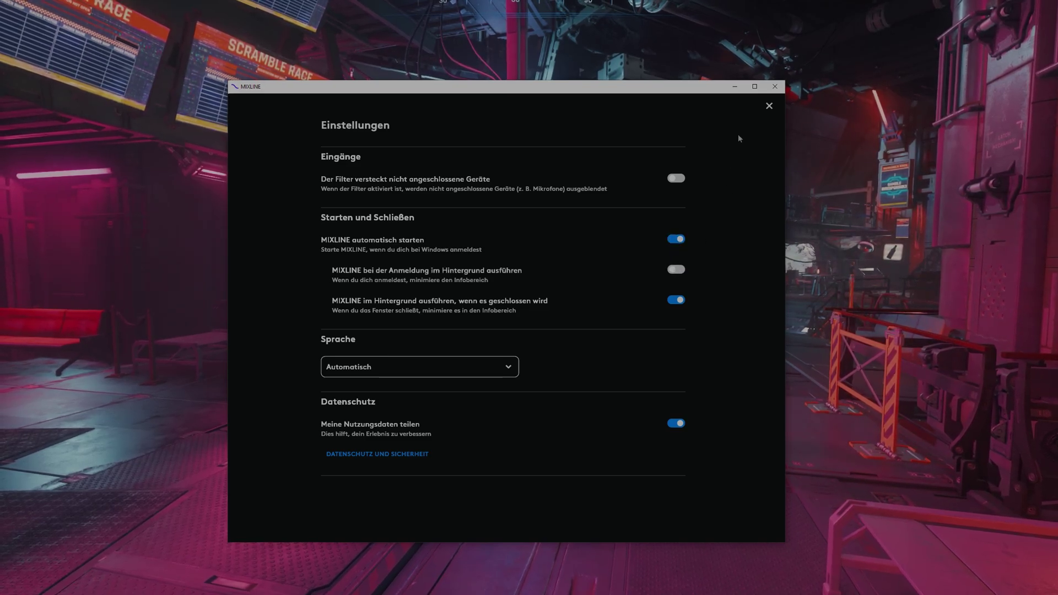
click(766, 108)
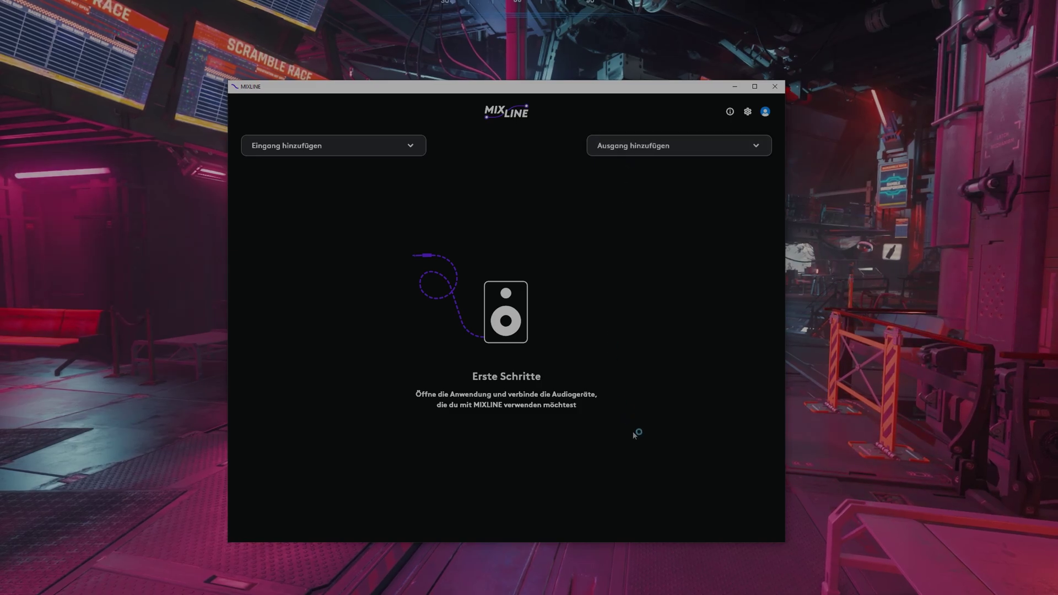
Step: Add the CORSAIR HS80 headset and Realtek(R) Audio as outputs
click(736, 153)
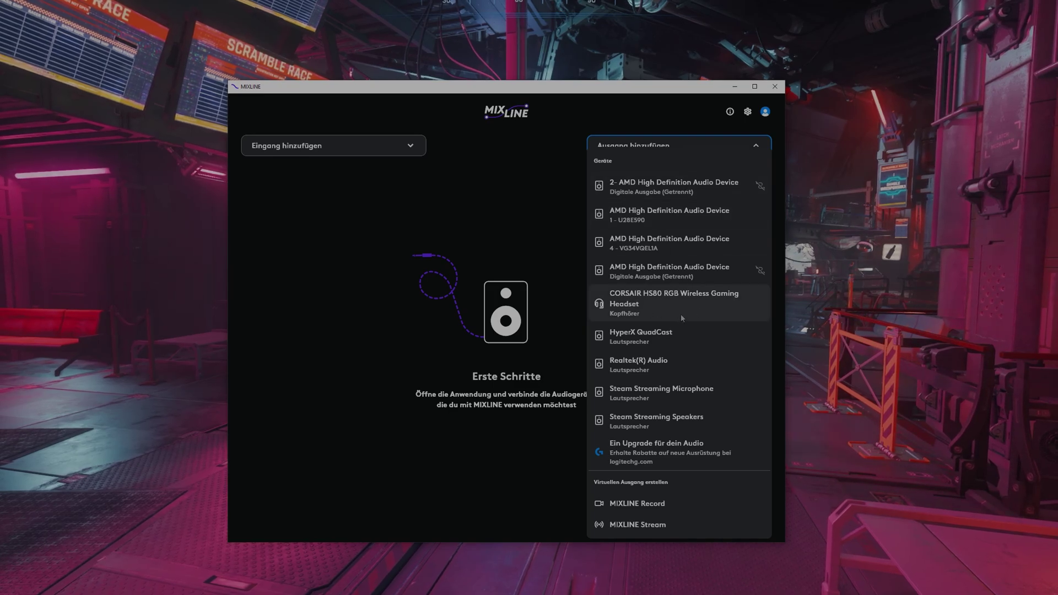
click(655, 310)
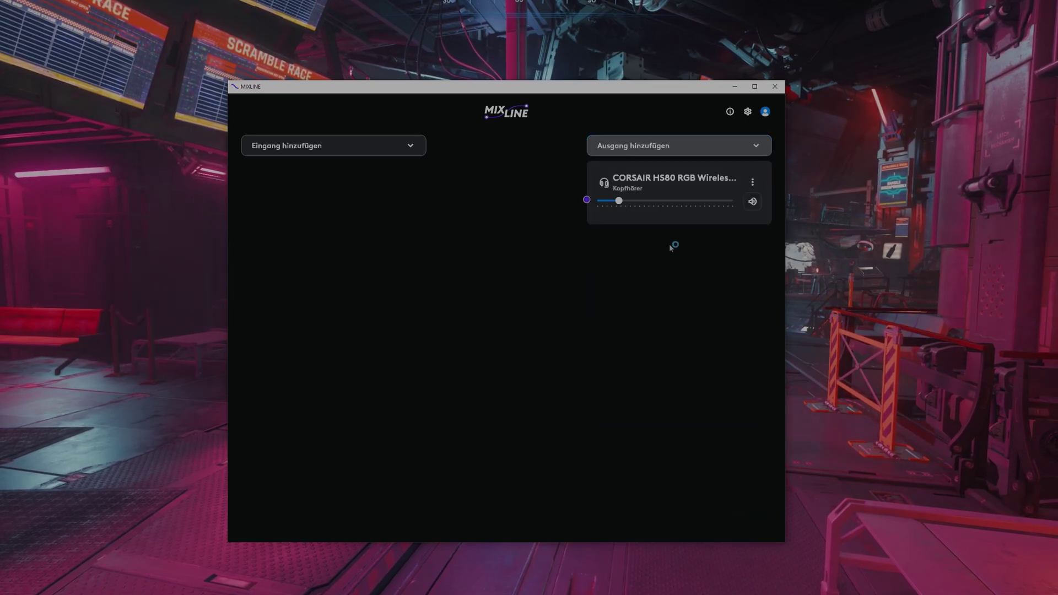
click(757, 144)
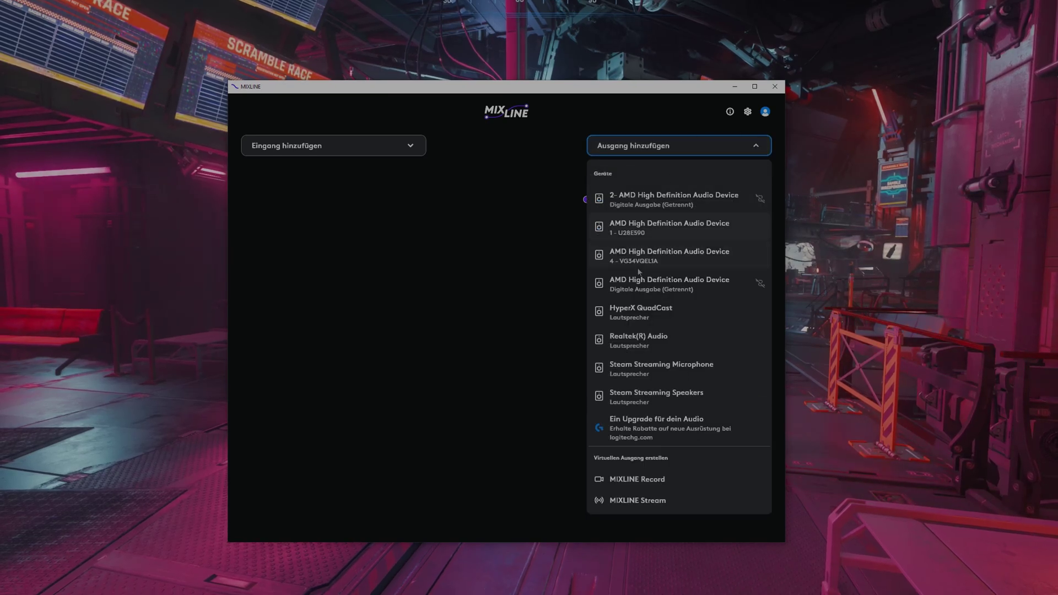
click(665, 339)
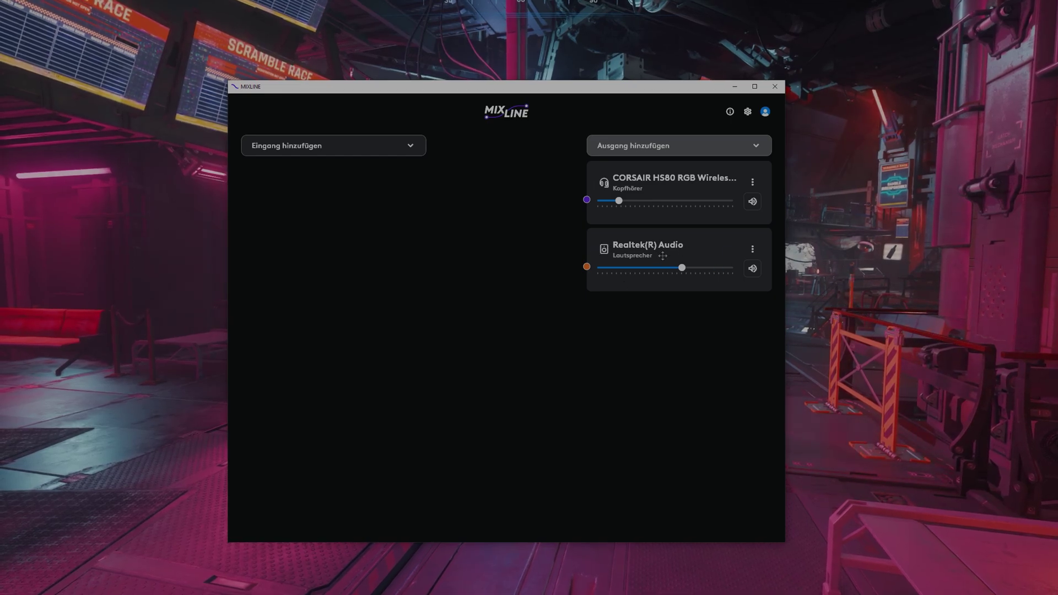
Step: Add the MIXLINE Record and MIXLINE Stream virtual outputs
click(744, 151)
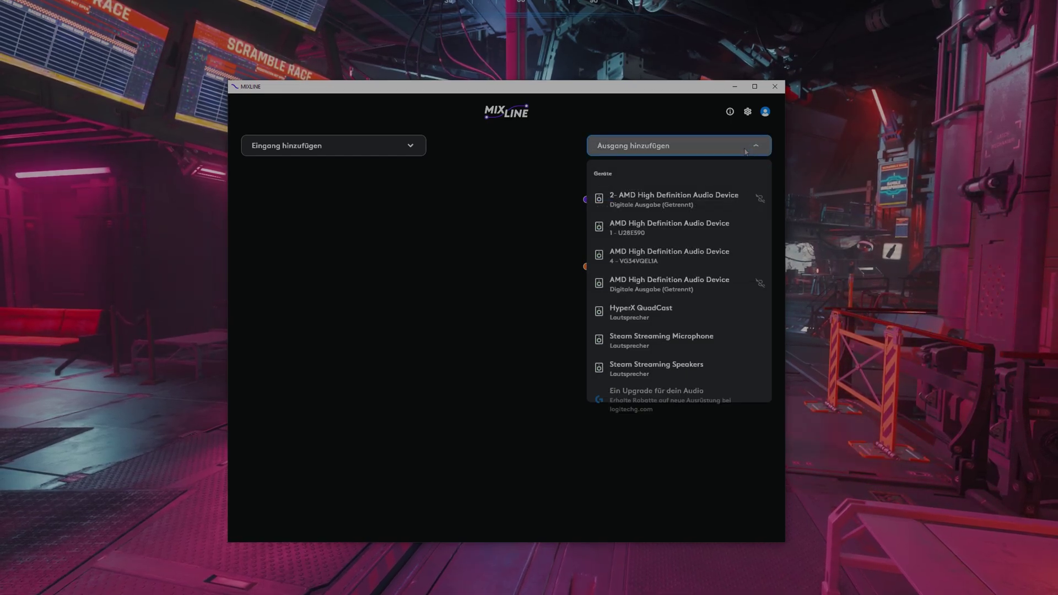
click(669, 451)
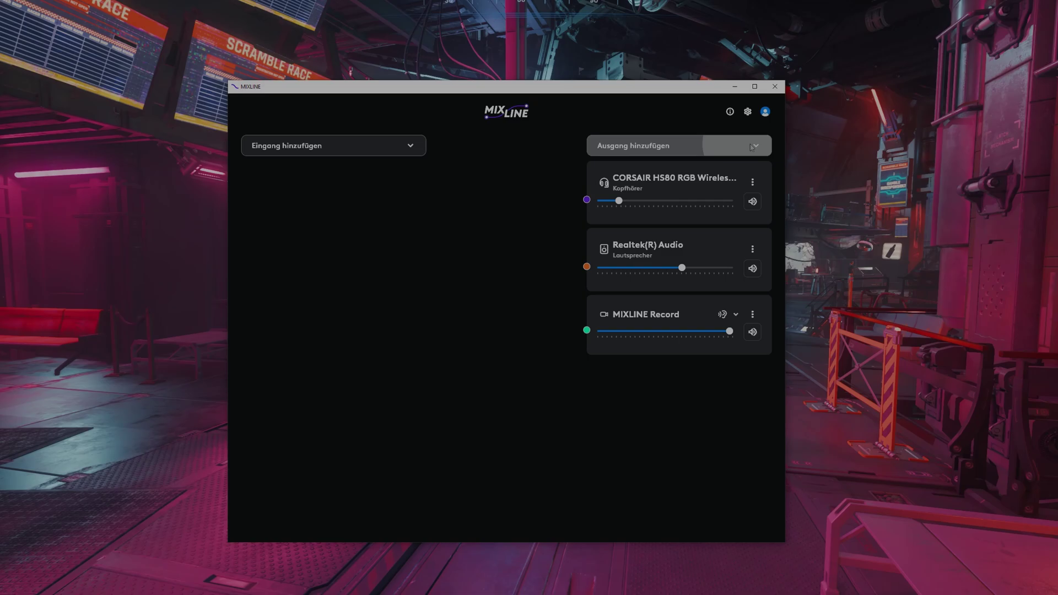
click(750, 144)
click(656, 451)
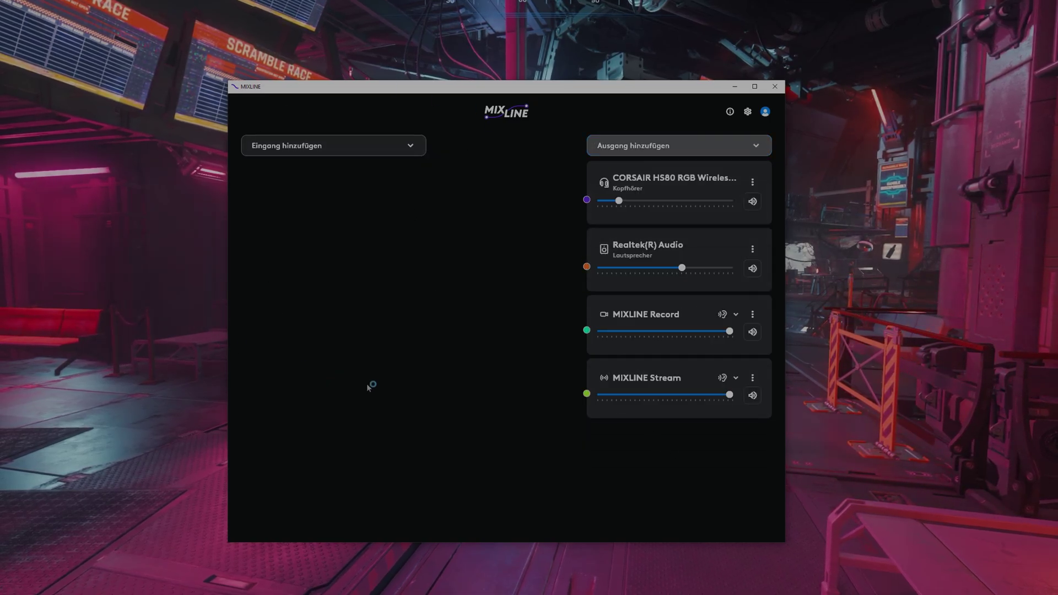
Step: Add a Star Citizen input card connected to CORSAIR HS80 and Realtek(R) Audio
click(406, 147)
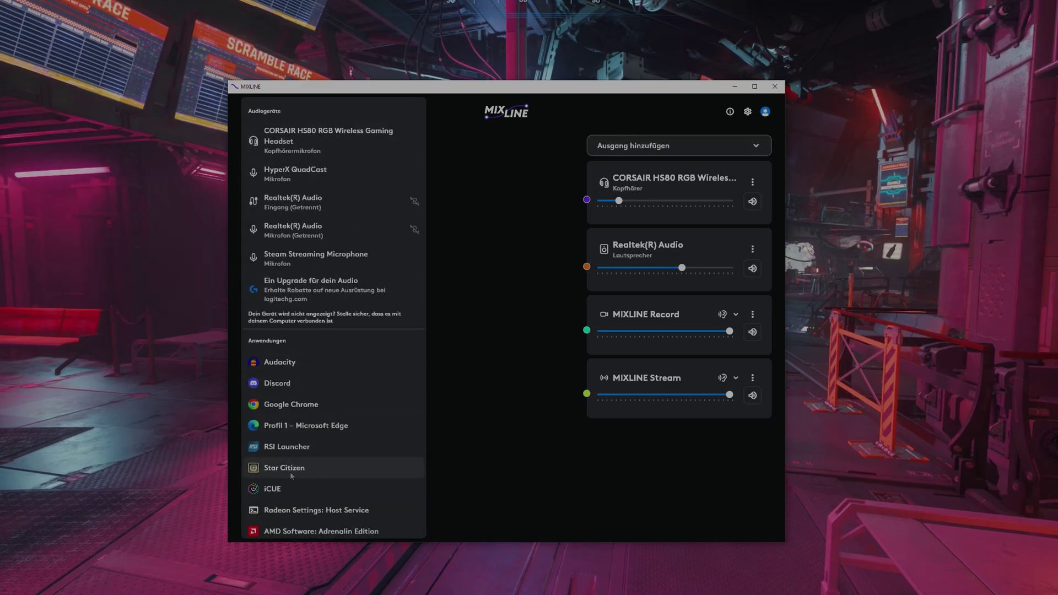
click(289, 471)
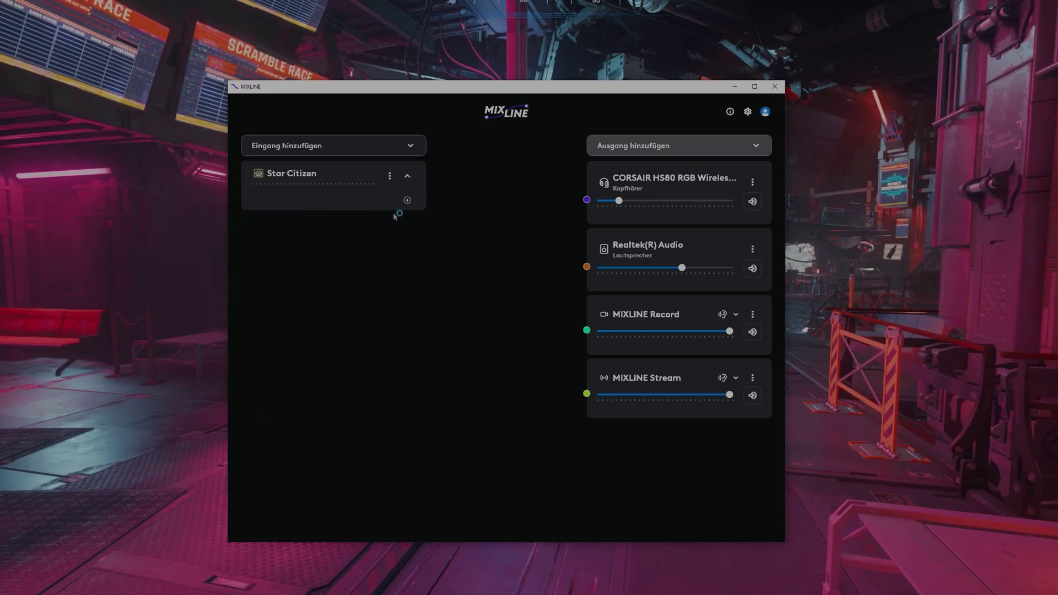
click(405, 202)
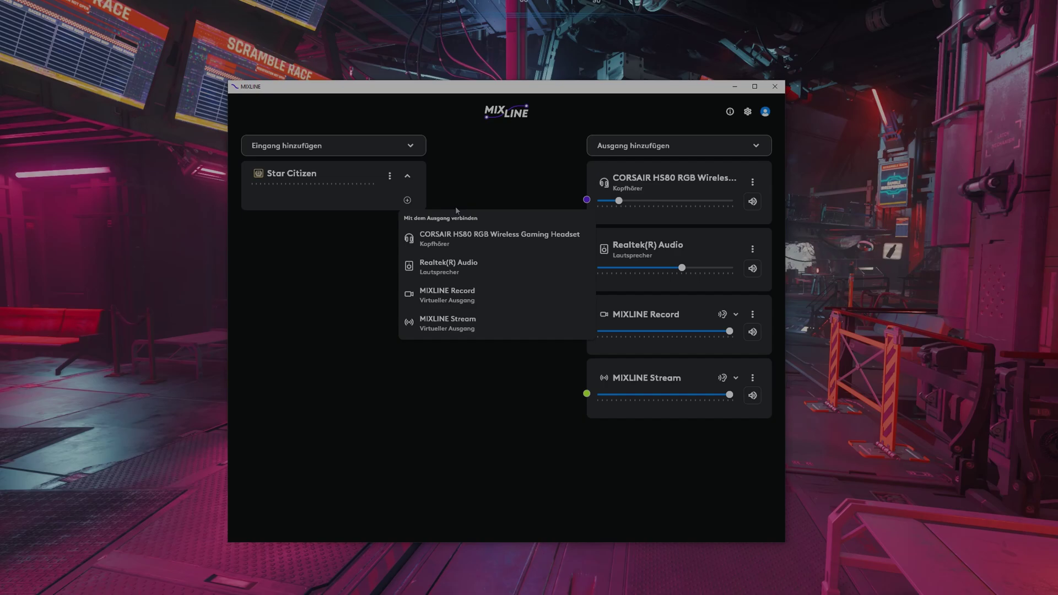
click(487, 238)
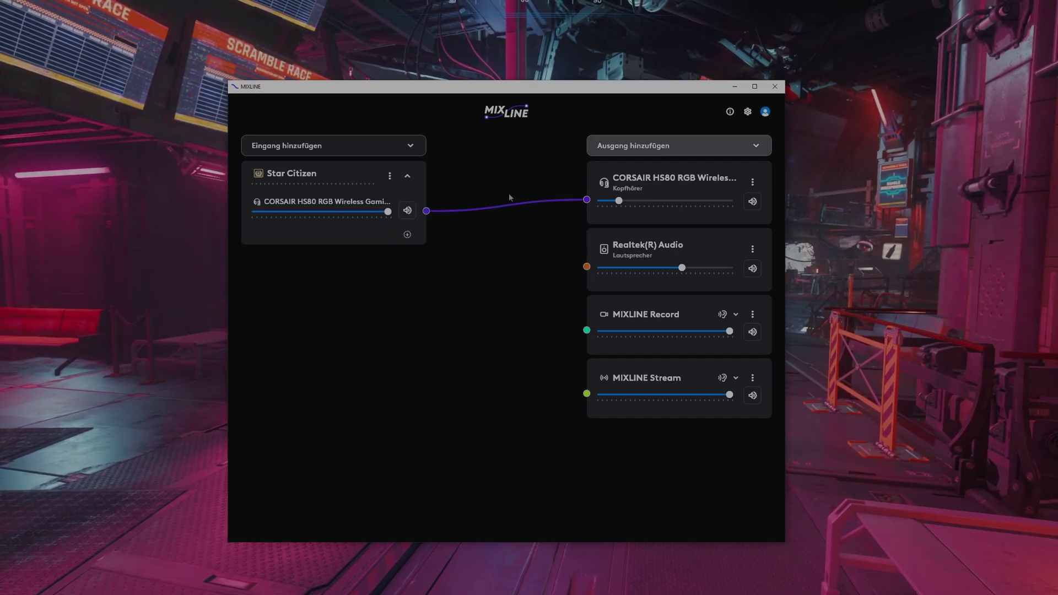
mouse_move(619, 200)
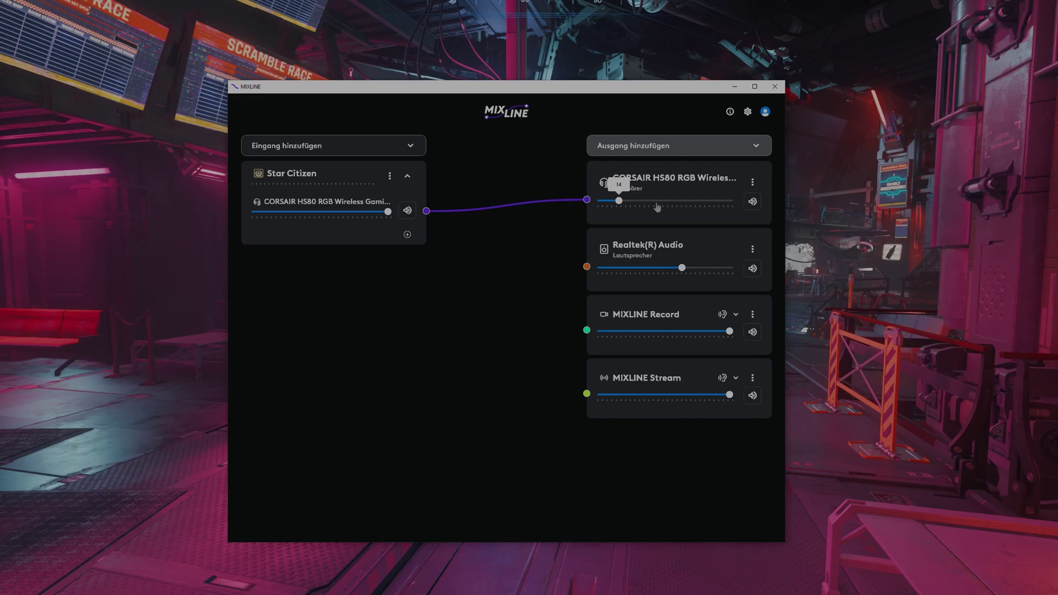
click(406, 235)
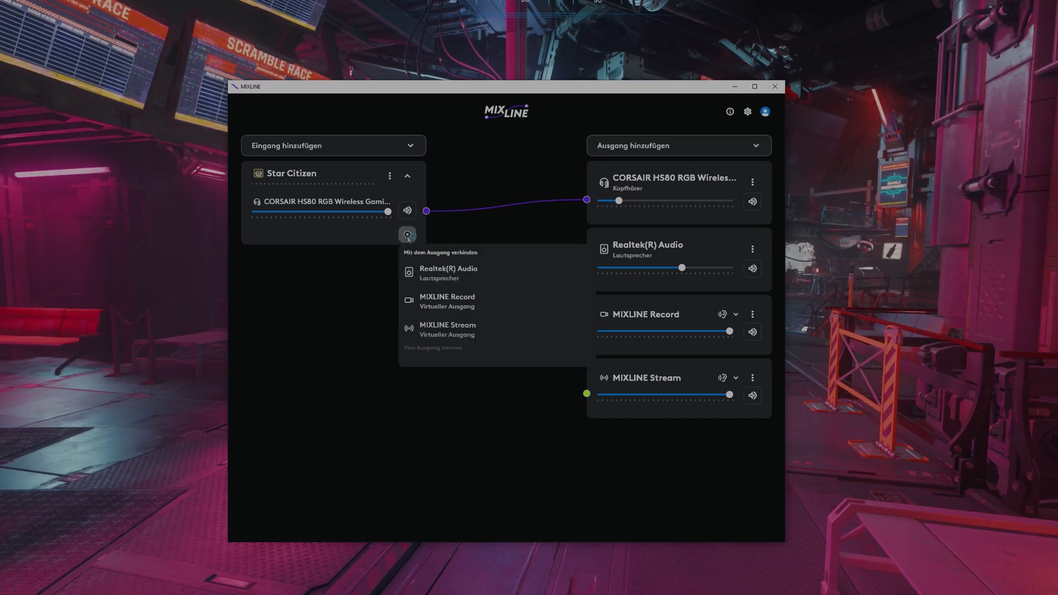
click(419, 265)
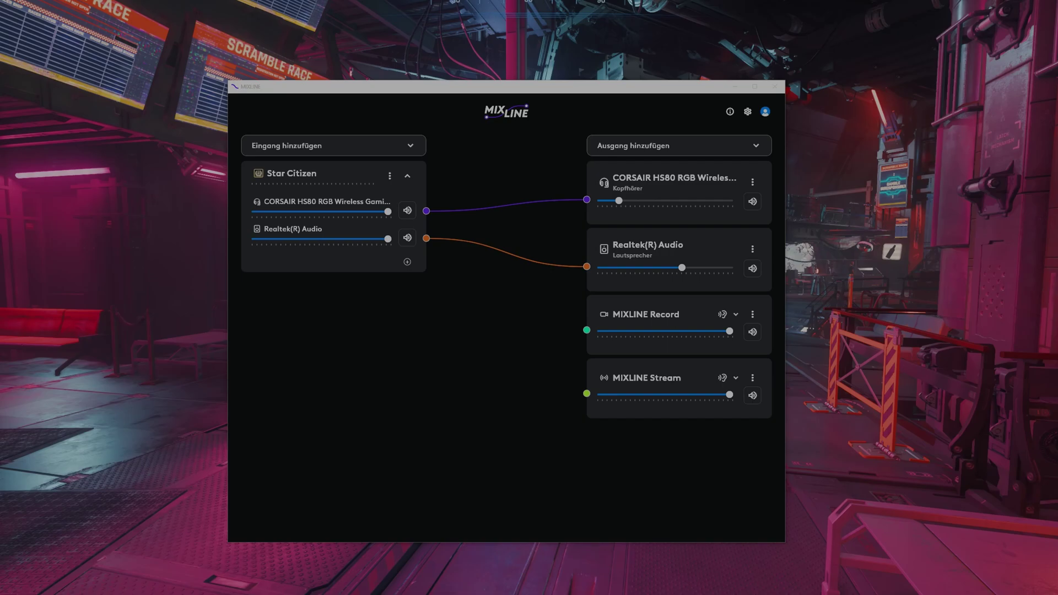
click(479, 159)
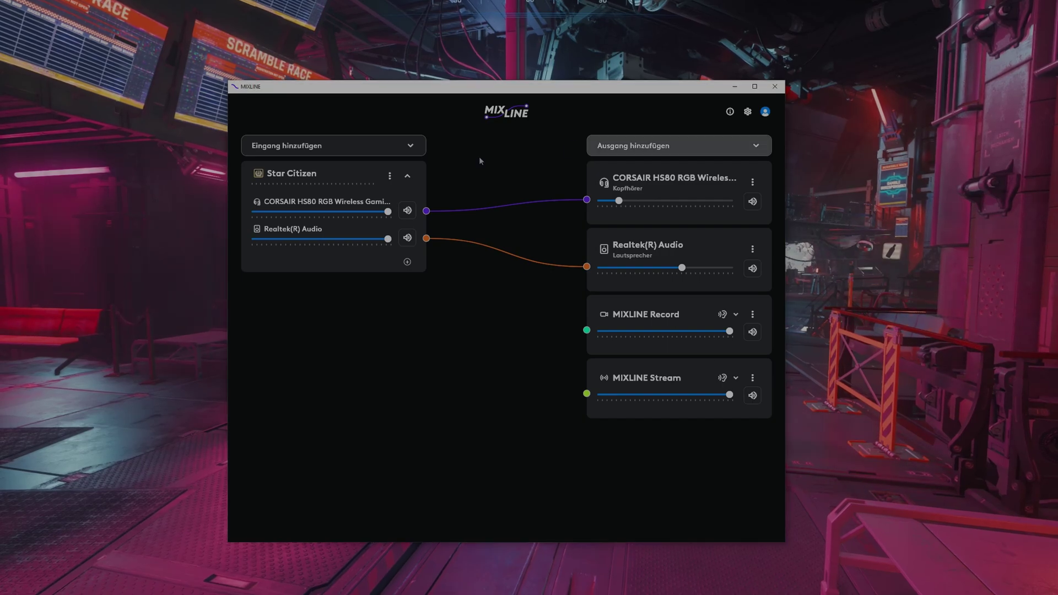
Step: Add Discord as an input and route it to the CORSAIR HS80 headset
click(347, 145)
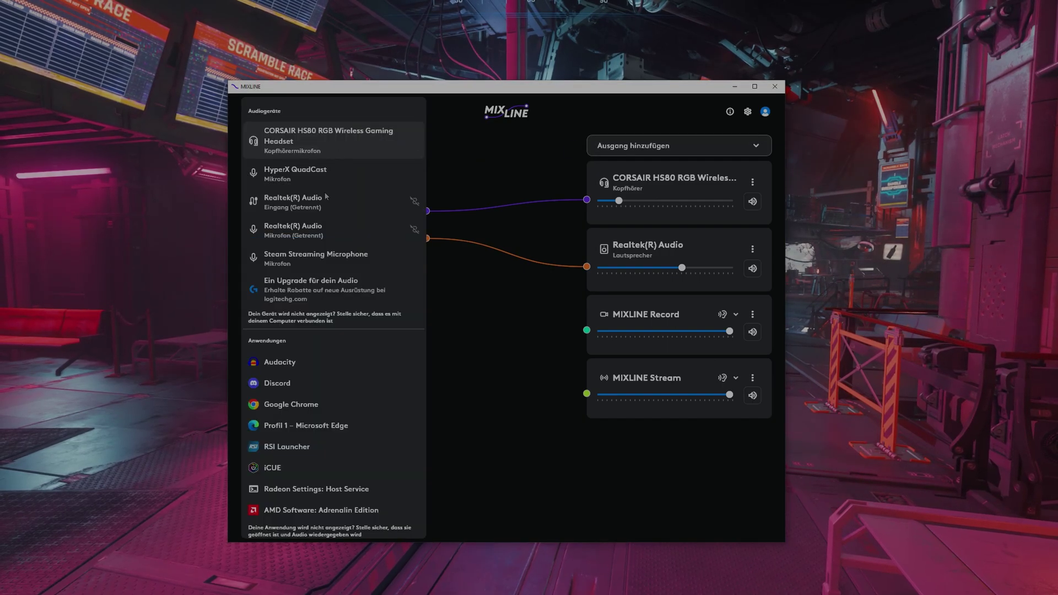
click(310, 381)
click(406, 315)
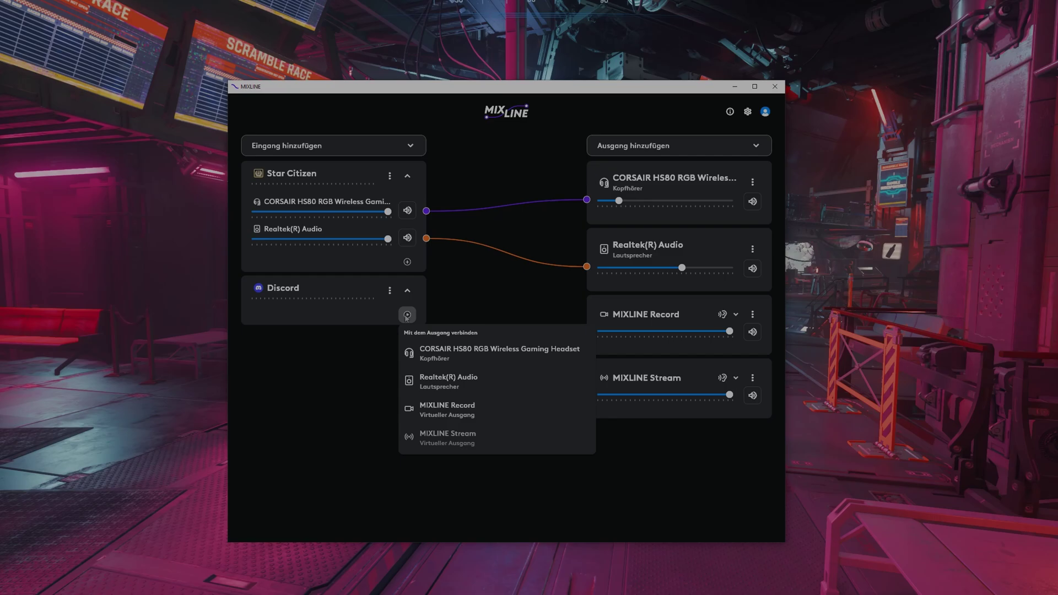
click(488, 352)
Step: Connect Discord to the MIXLINE Stream and MIXLINE Record outputs
click(407, 348)
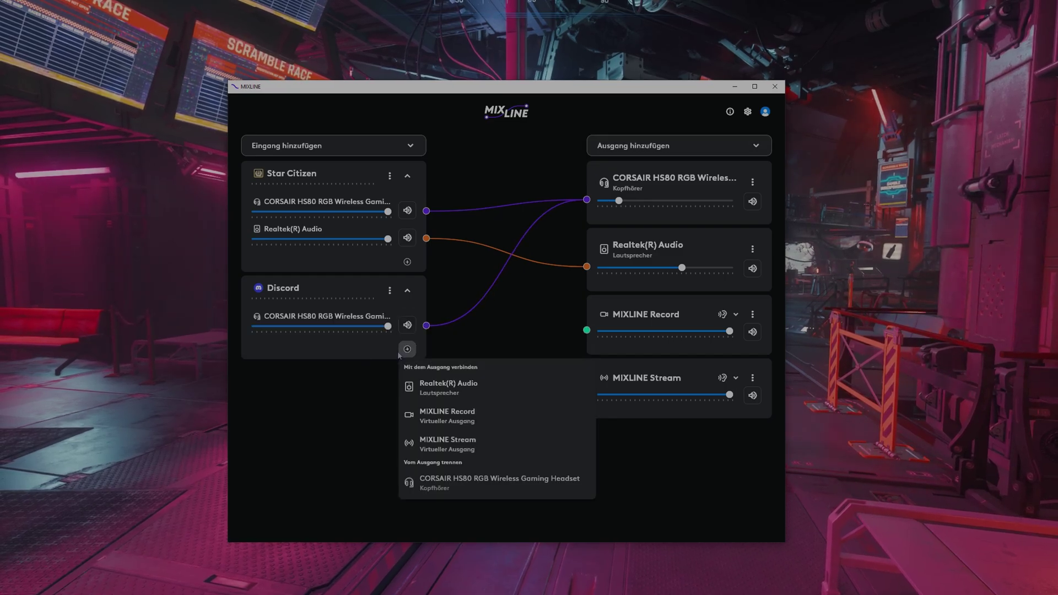
click(446, 415)
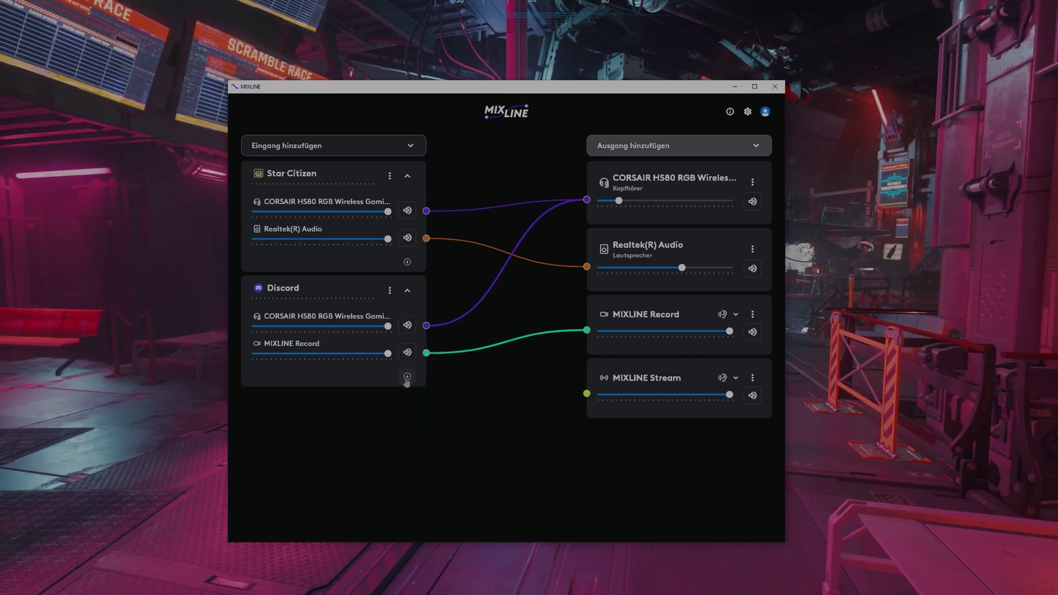
click(407, 375)
click(461, 514)
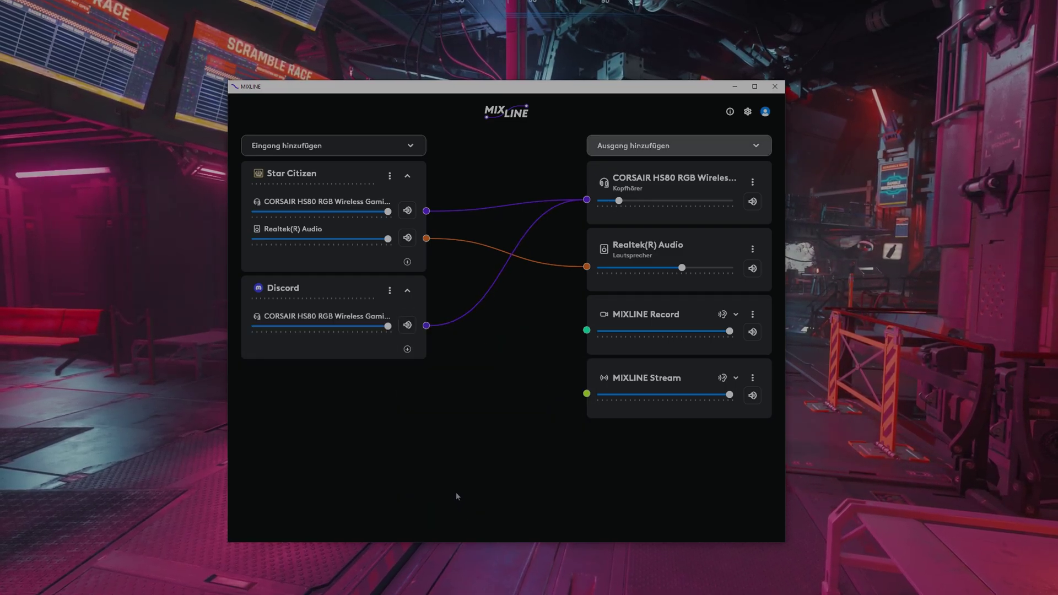
click(407, 349)
click(447, 442)
click(407, 376)
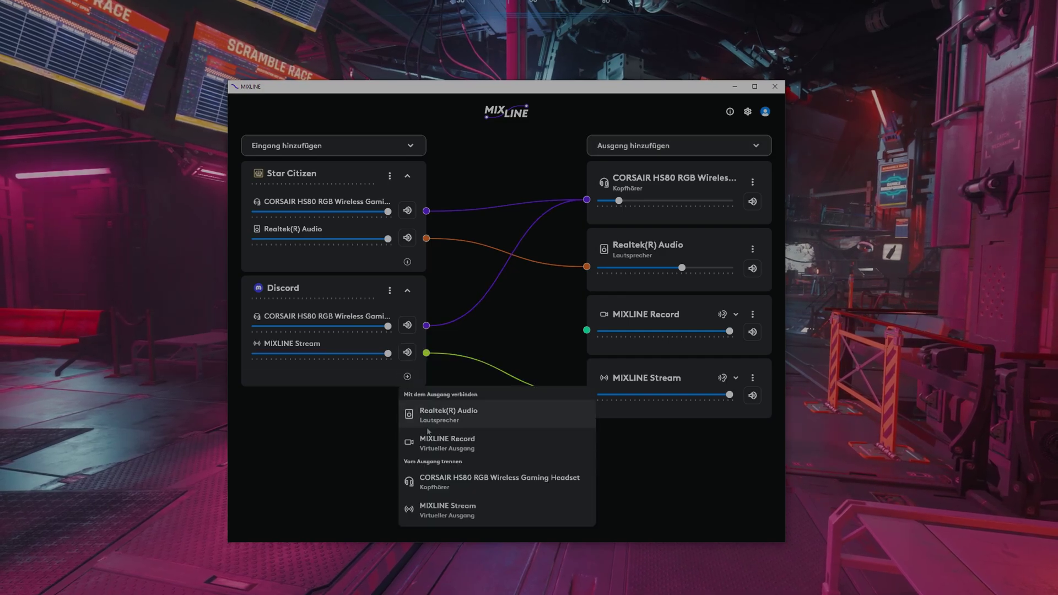
click(429, 439)
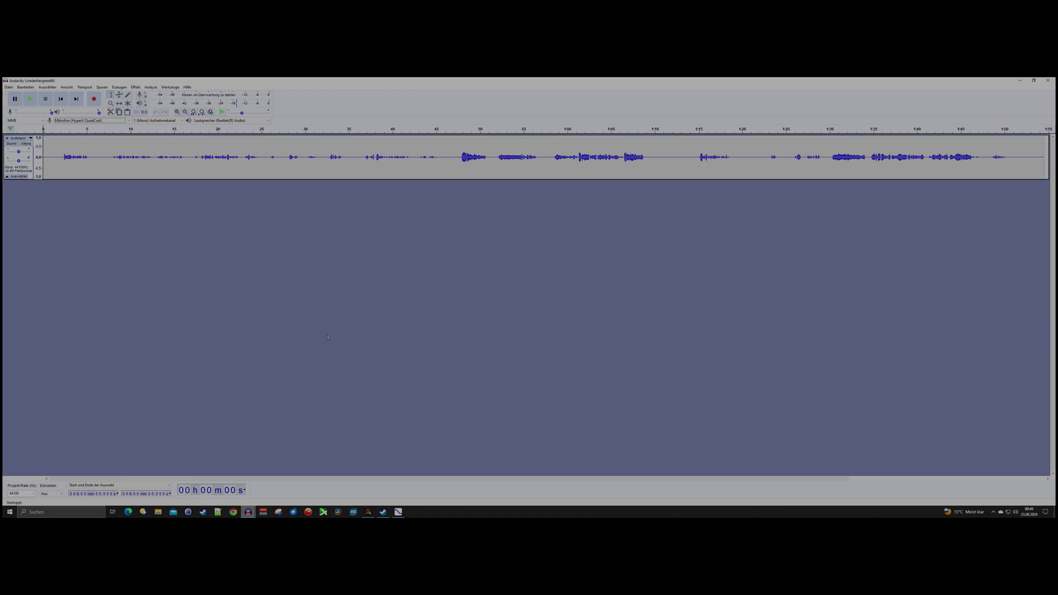
Step: Select Mikrofon (MIXLINE Stream) as Audacity's recording device
click(106, 121)
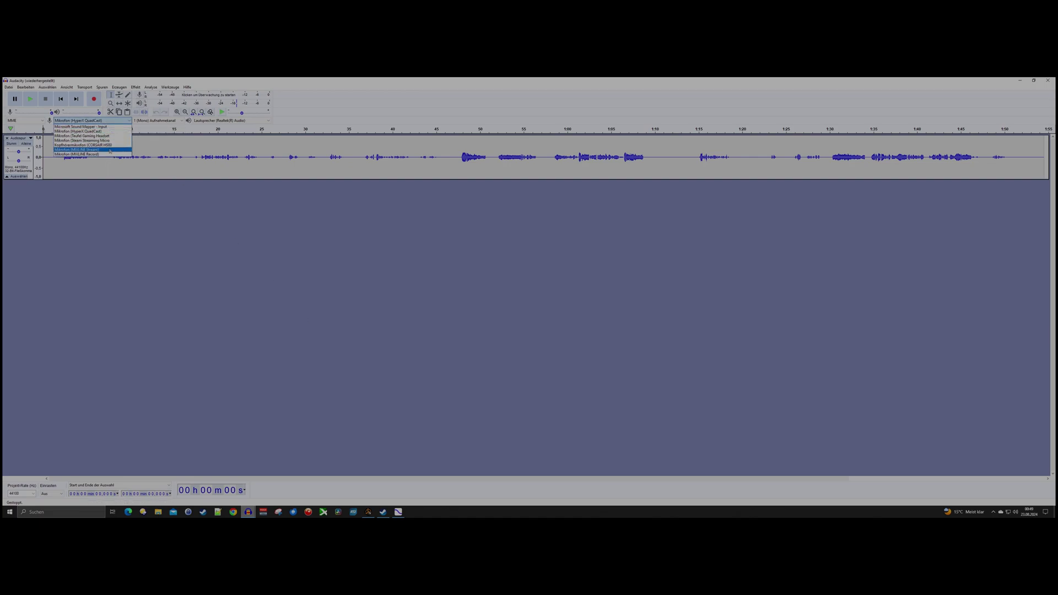
click(110, 150)
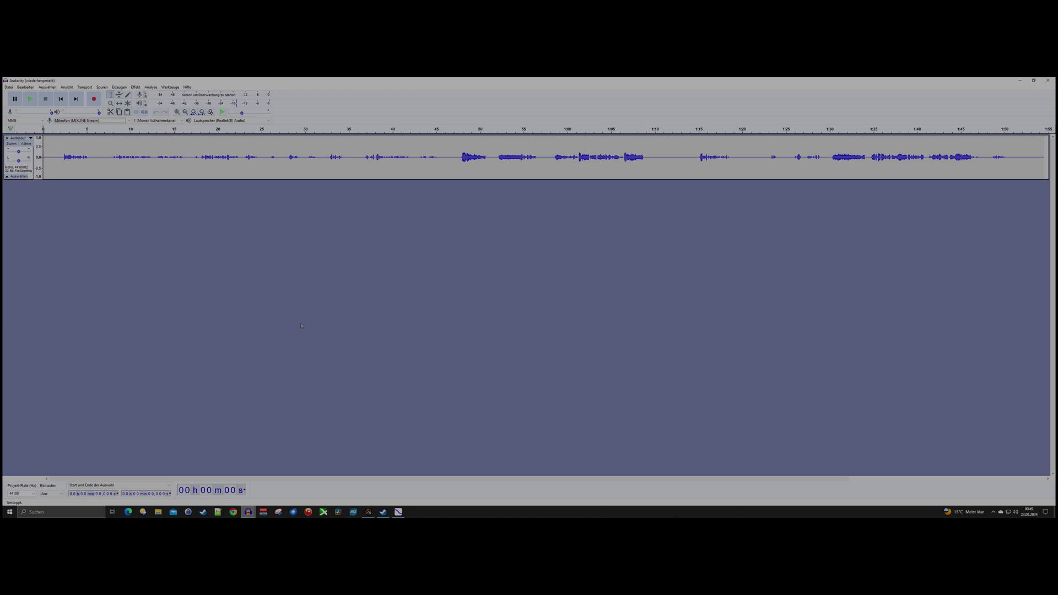